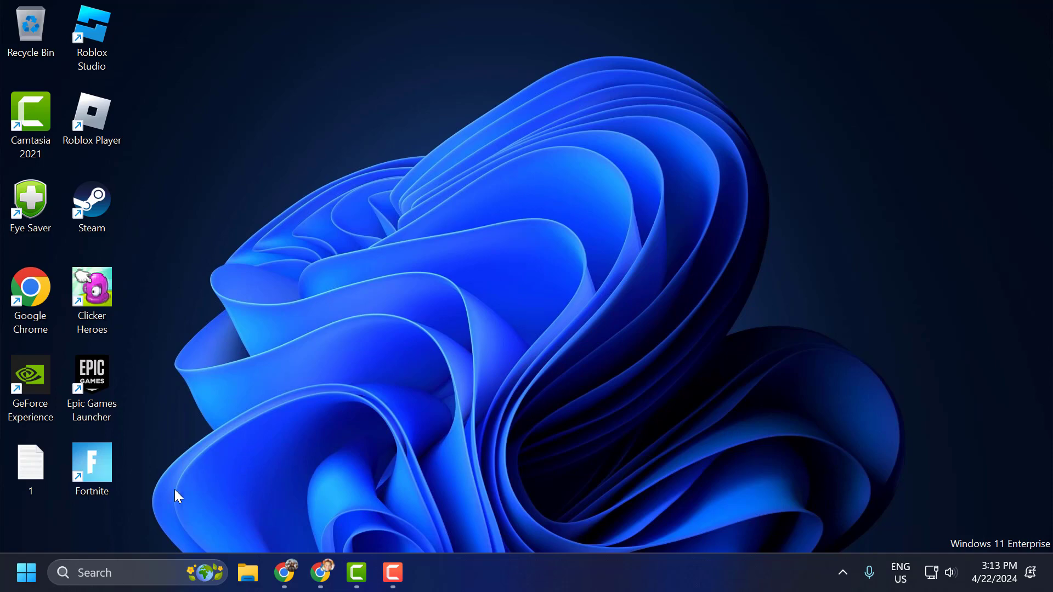
- Search 'windows up' to reach Windows Update settings and run a check, which reports up to date
click(130, 566)
text(win)
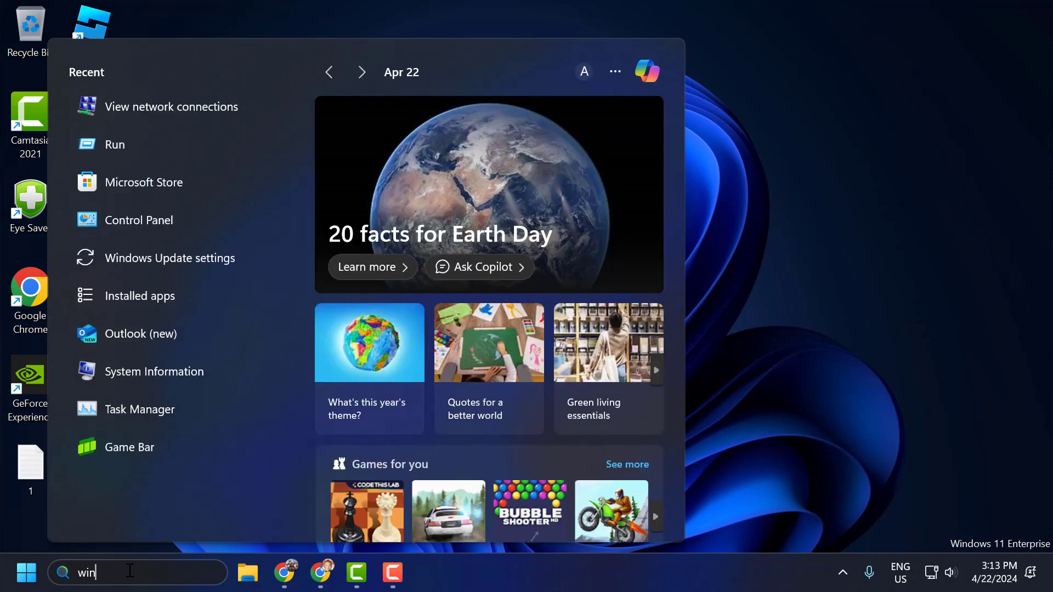
text(dows u)
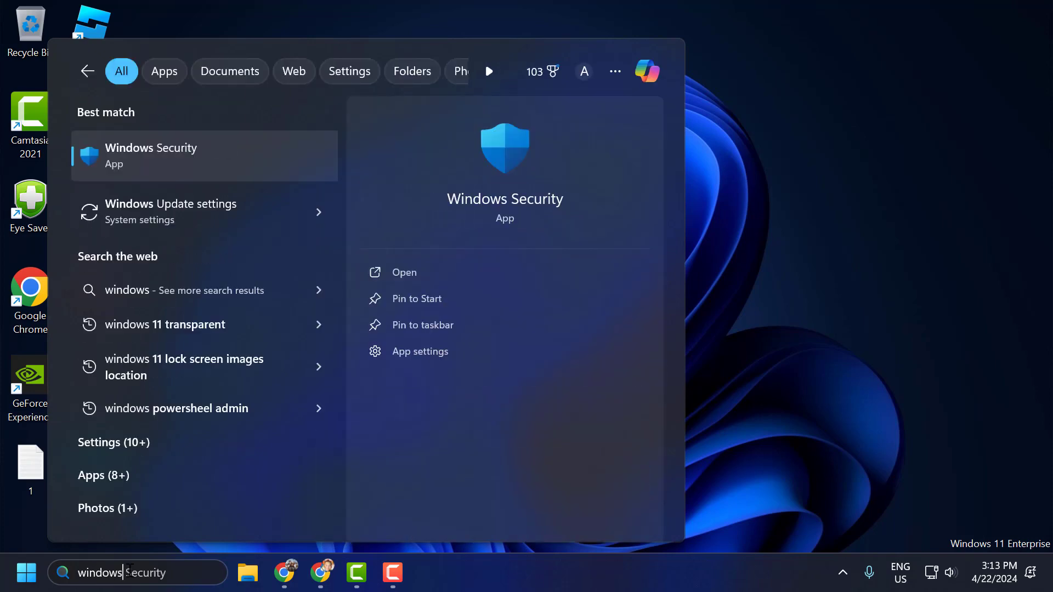
text(p)
click(149, 162)
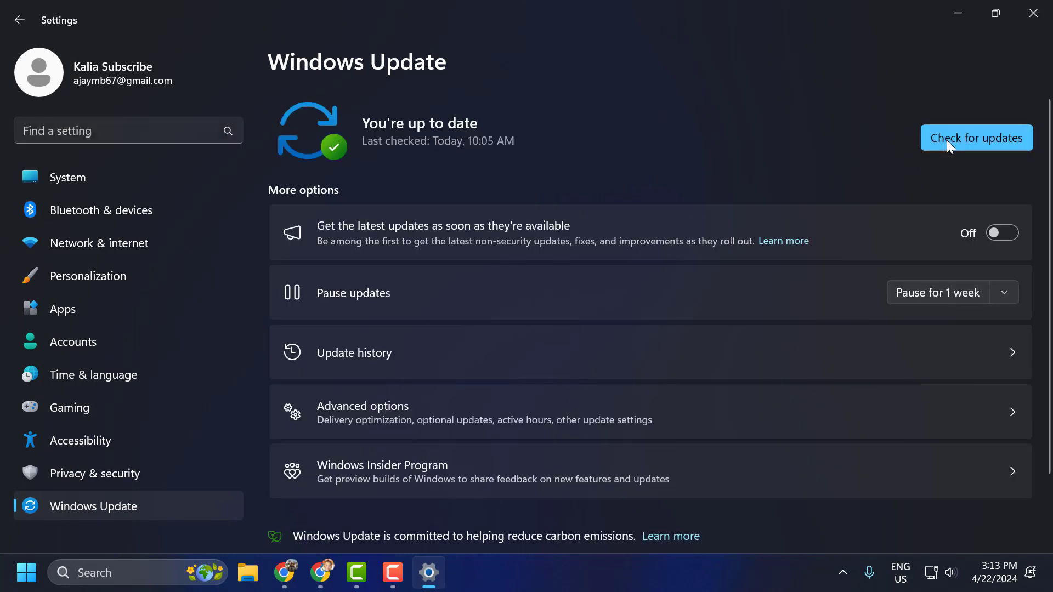
click(947, 140)
- Review the Date & time sync toggles under Time & language, leaving automatic time On, then close Settings
click(91, 380)
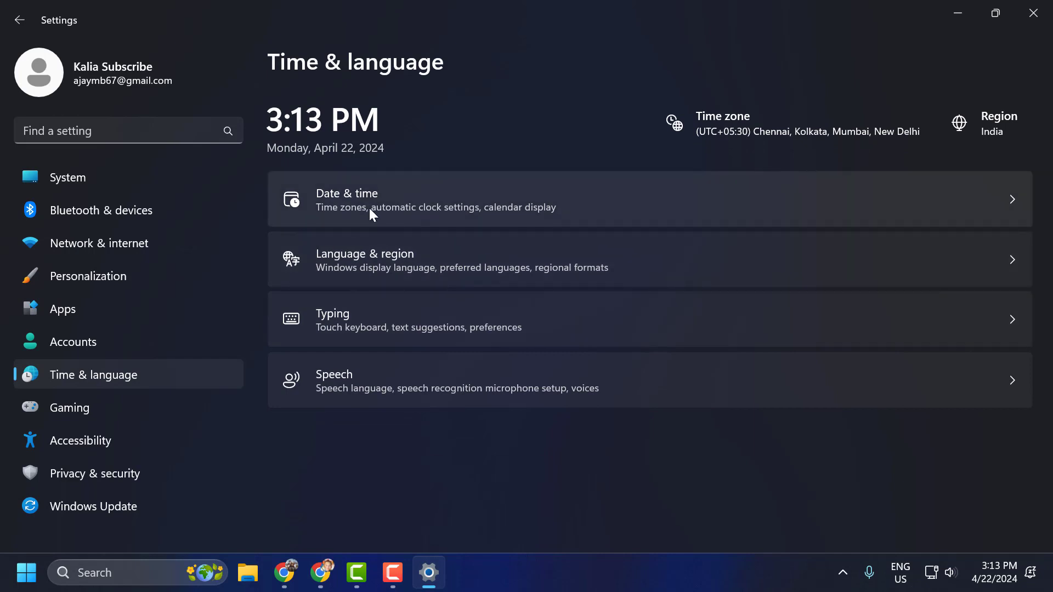
click(407, 208)
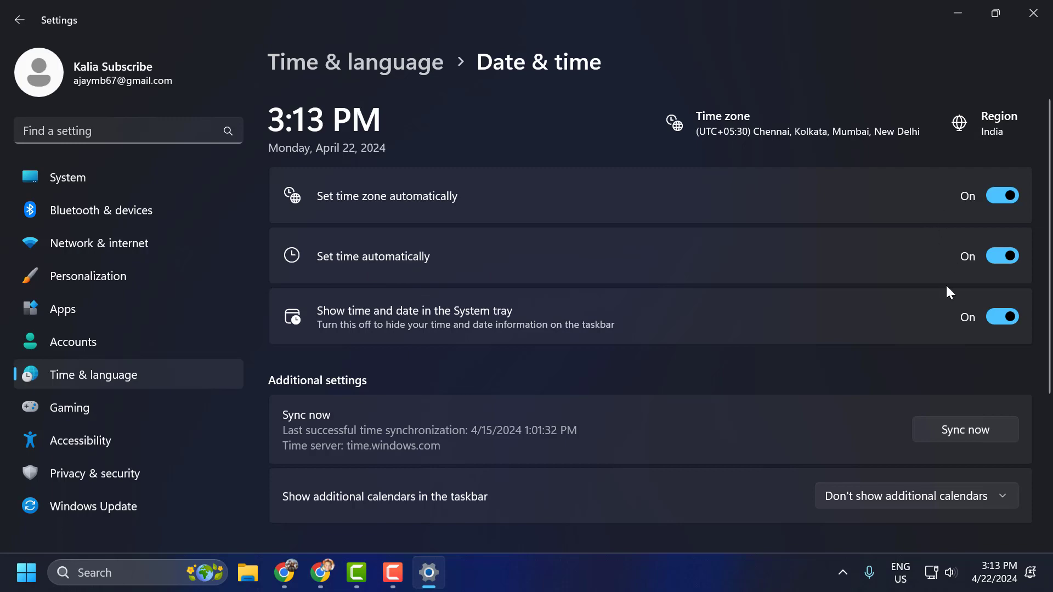
click(1028, 28)
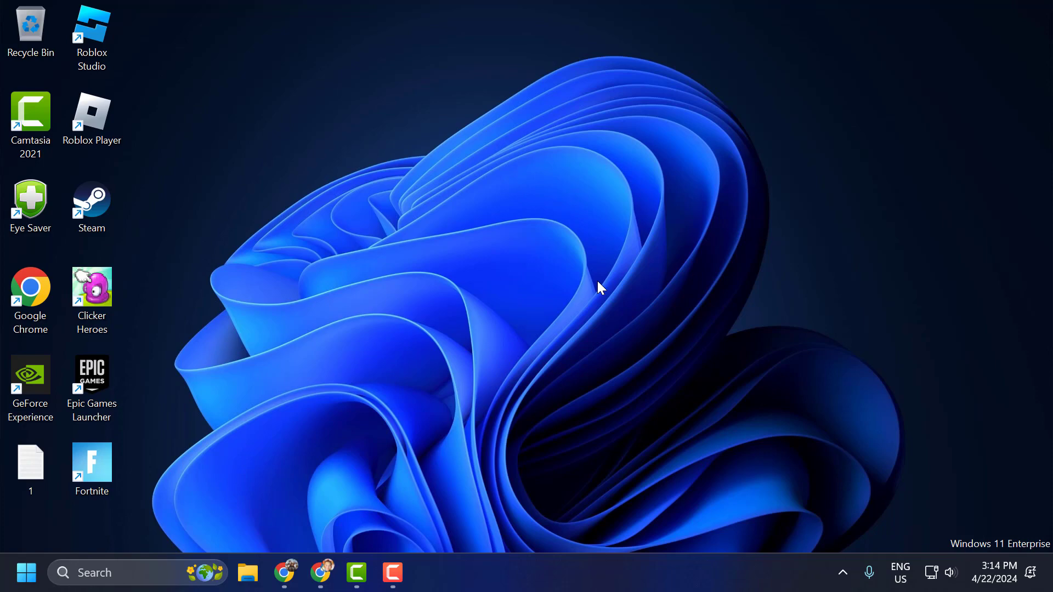
- Launch Services from search and select the Windows Update service
click(166, 573)
text(ser)
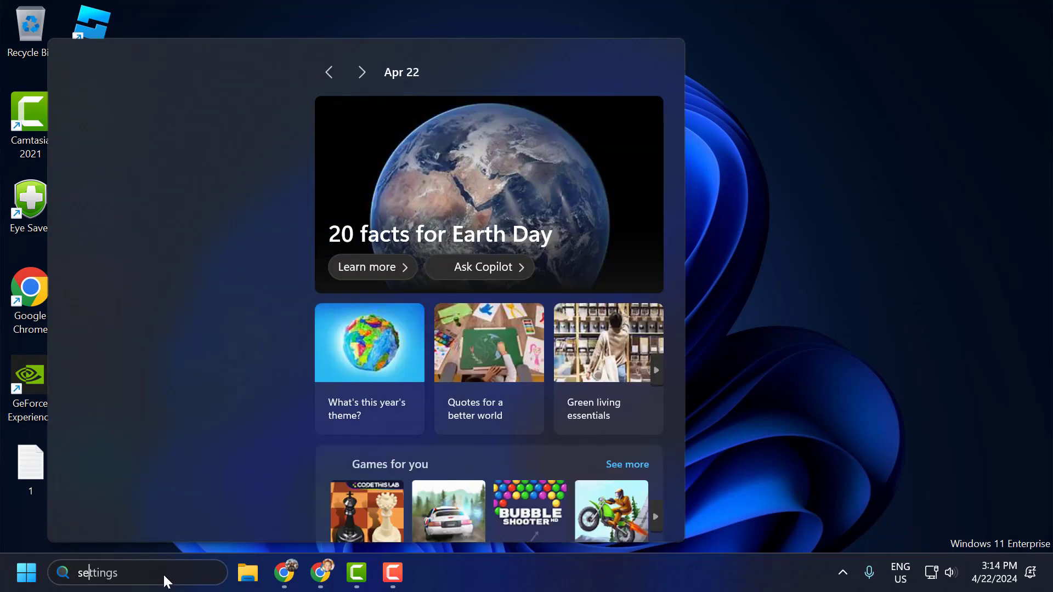
click(185, 173)
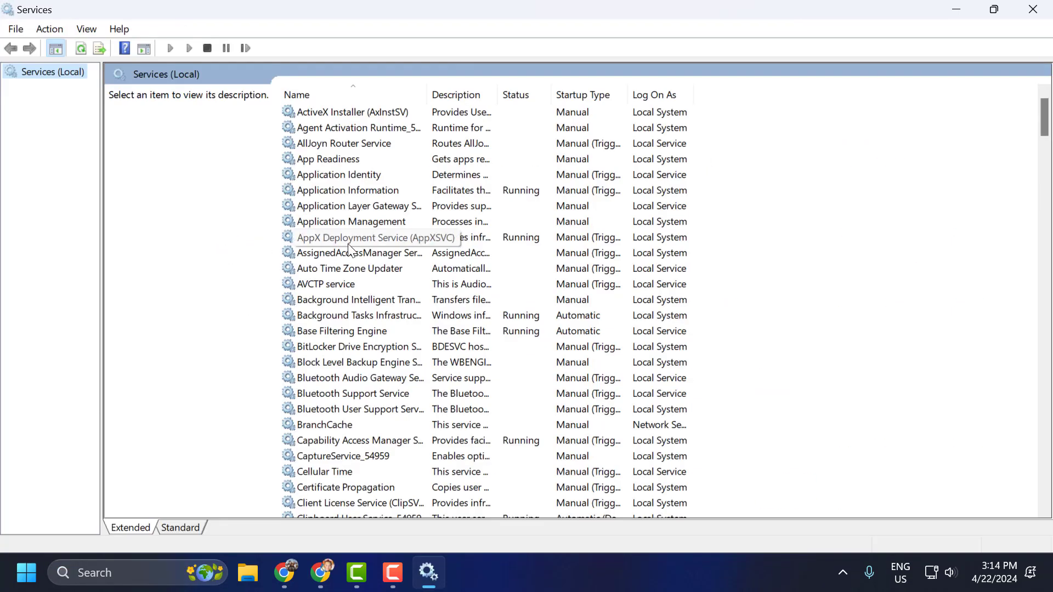
click(349, 239)
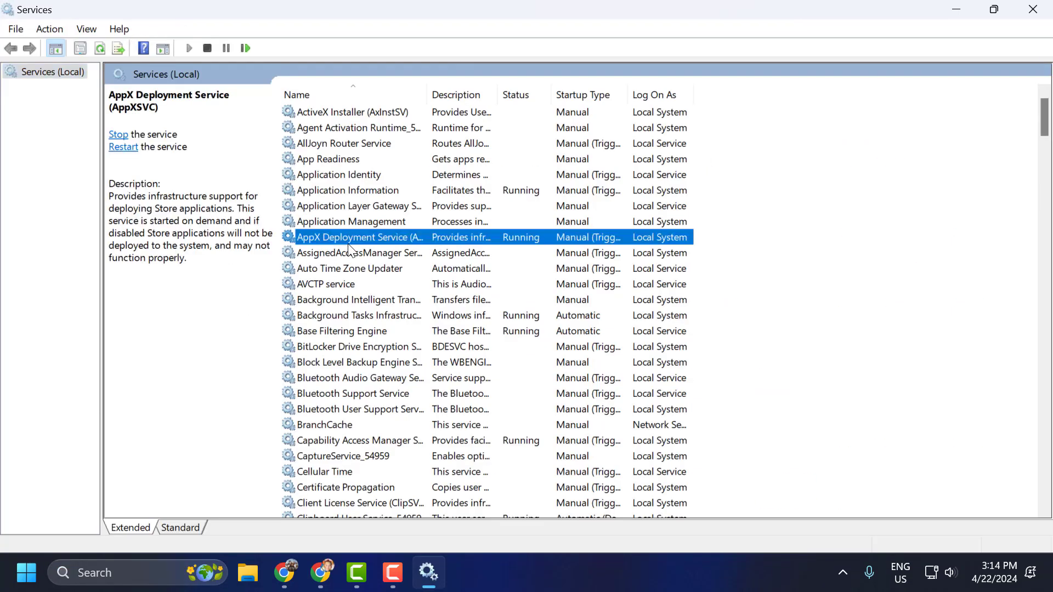
key(w)
click(348, 237)
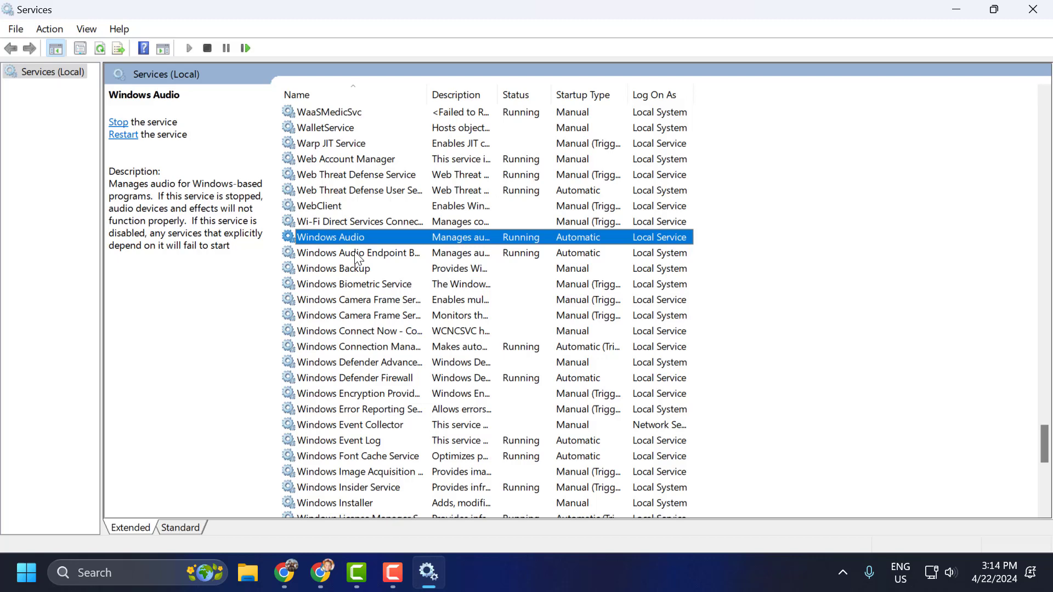
scroll(349, 247, down, 9)
click(349, 346)
- Keep Windows Update's startup type Automatic and restart the service
double_click(370, 345)
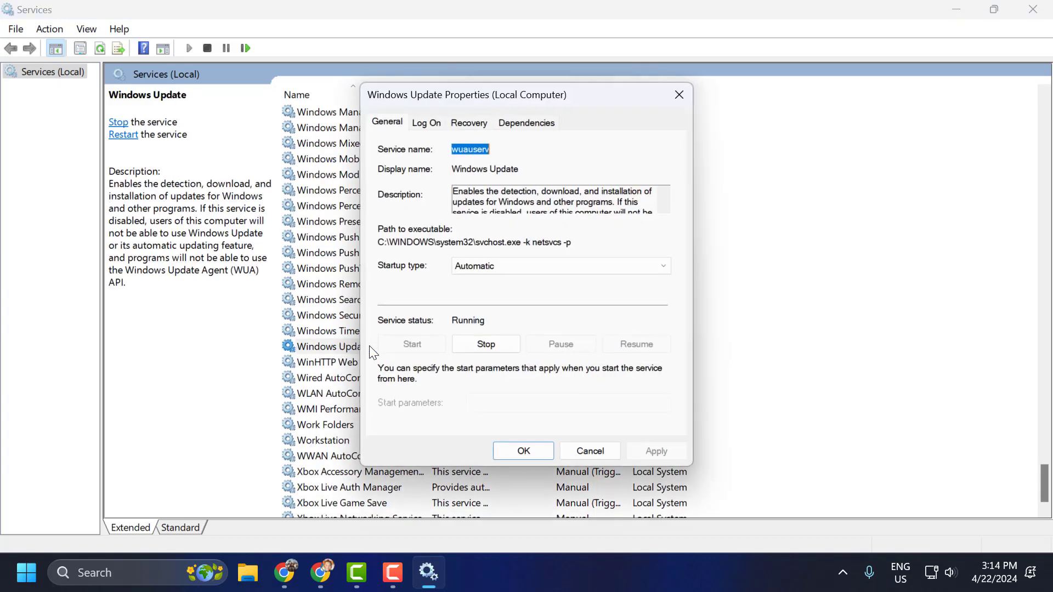
click(490, 271)
click(489, 271)
click(517, 456)
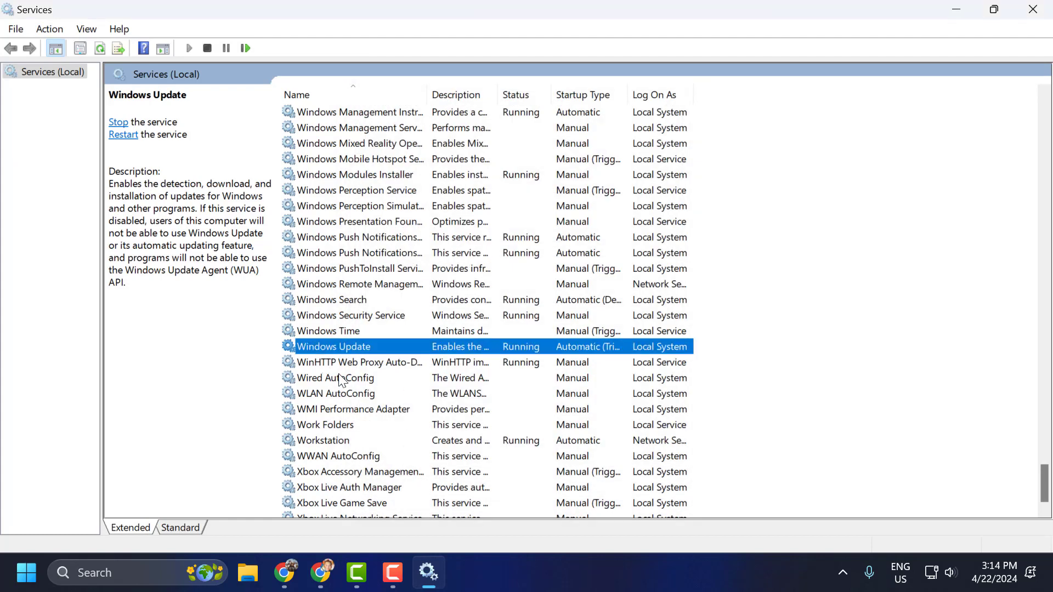
right_click(324, 348)
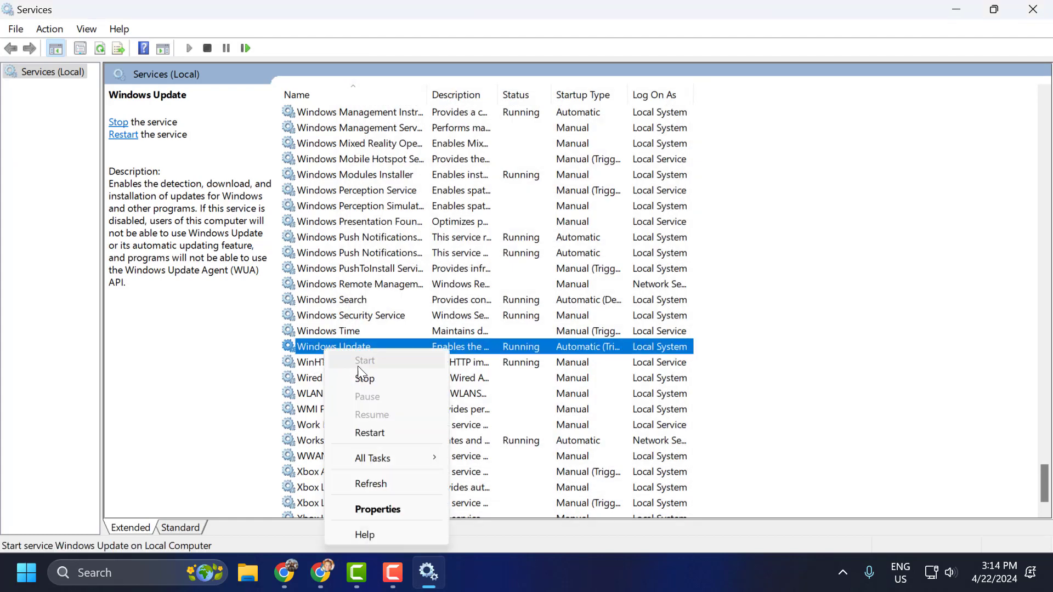
click(374, 439)
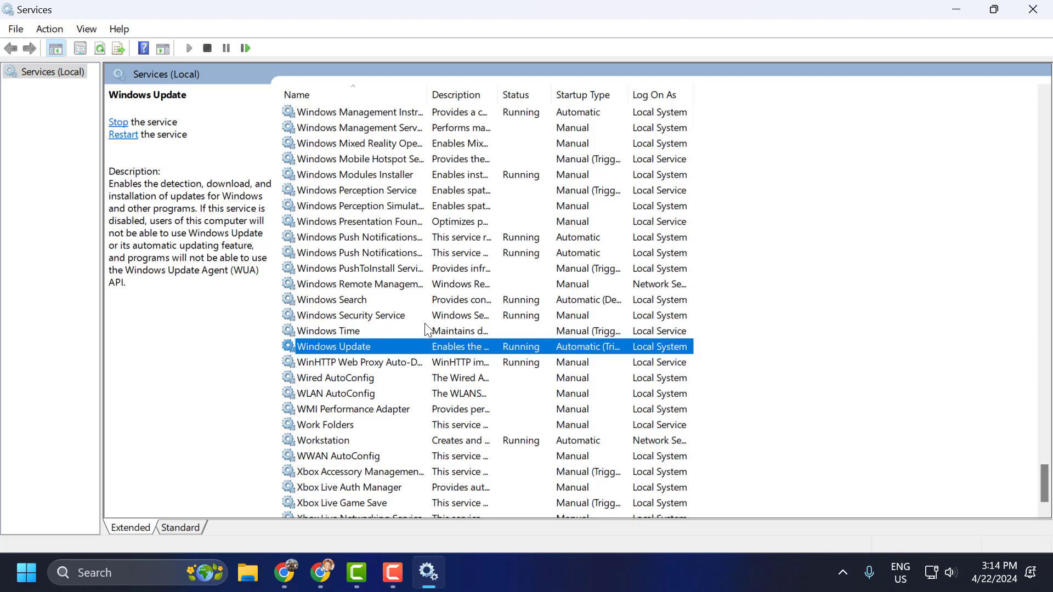
- Set Microsoft Store Install Service to Automatic startup, apply it, and restart the service
key(m)
click(373, 378)
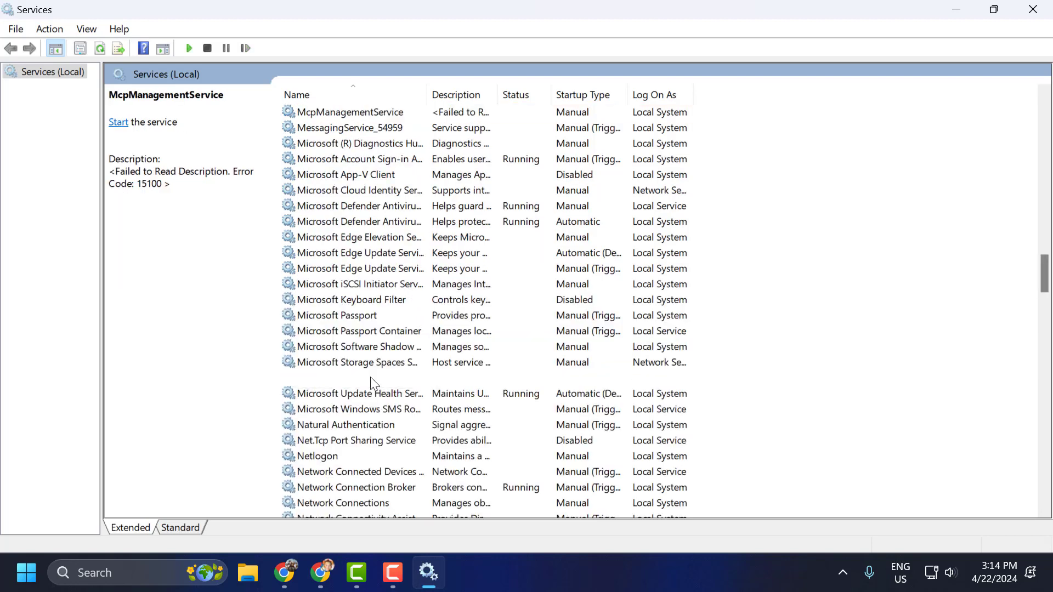
double_click(421, 379)
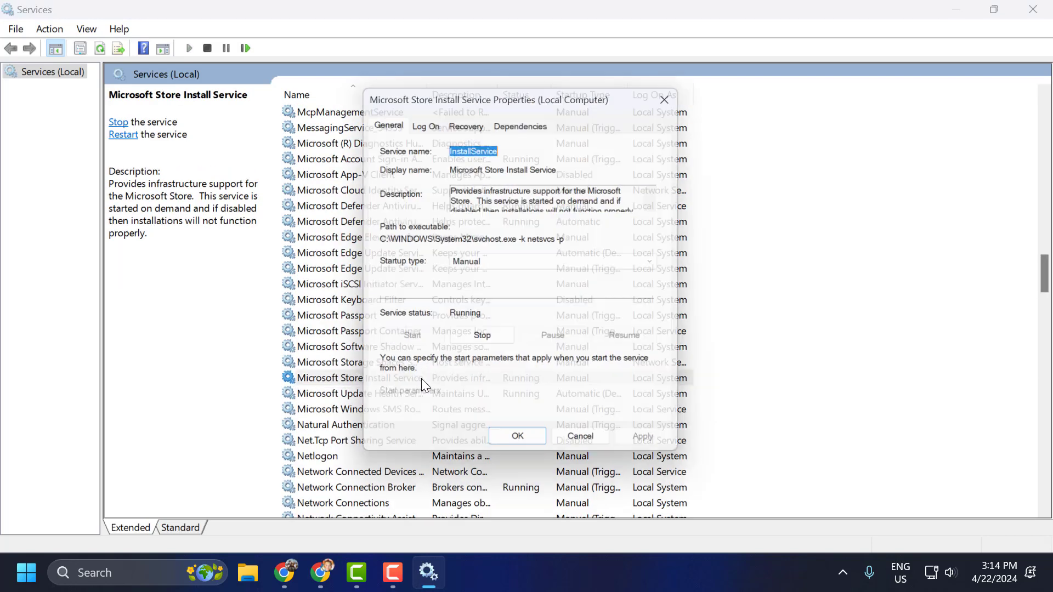
click(485, 267)
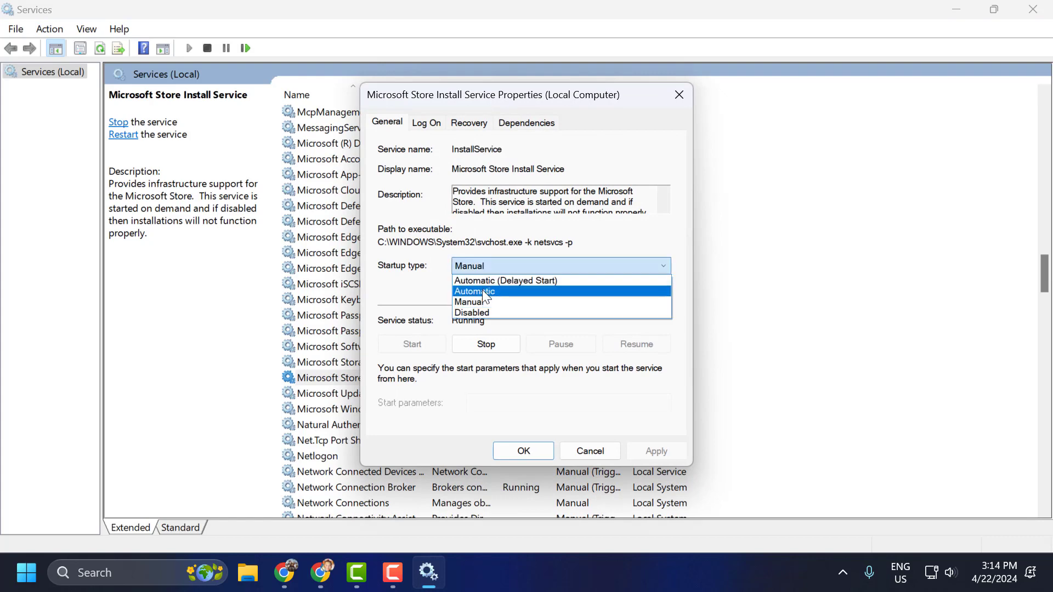
click(482, 290)
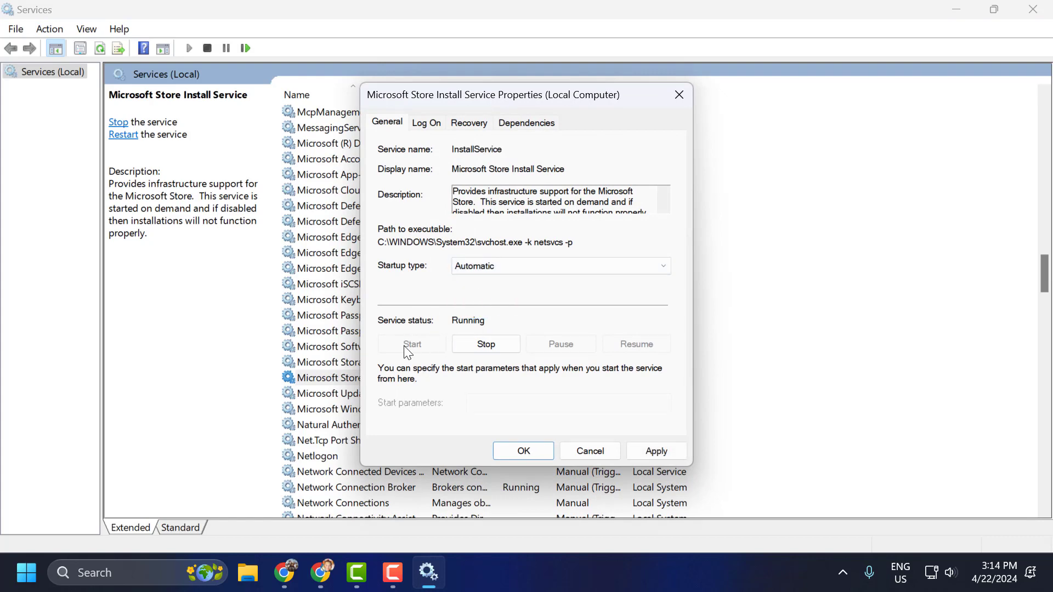
click(650, 455)
click(524, 451)
right_click(361, 377)
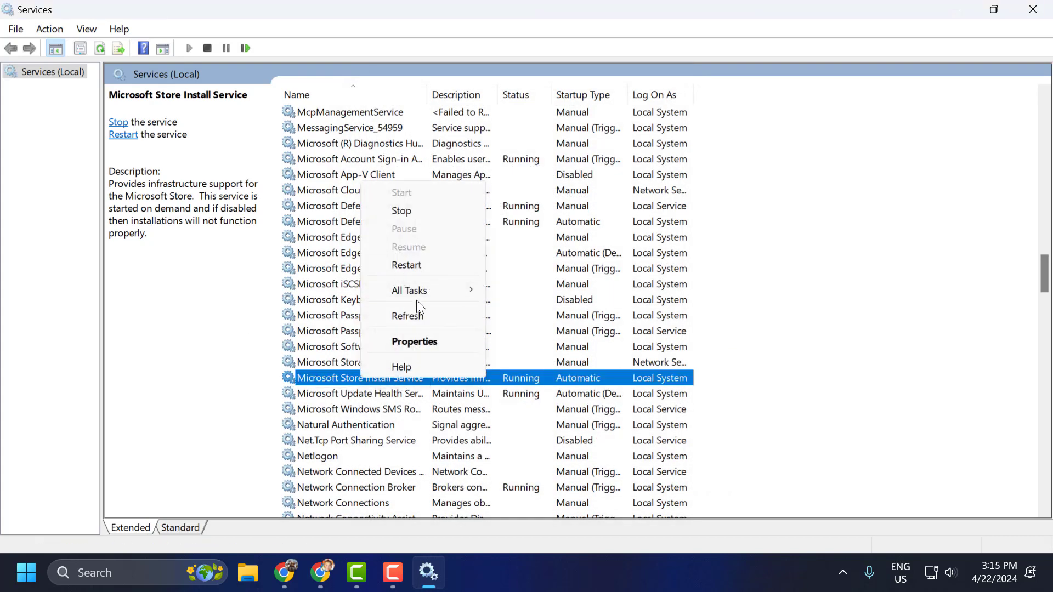
click(407, 268)
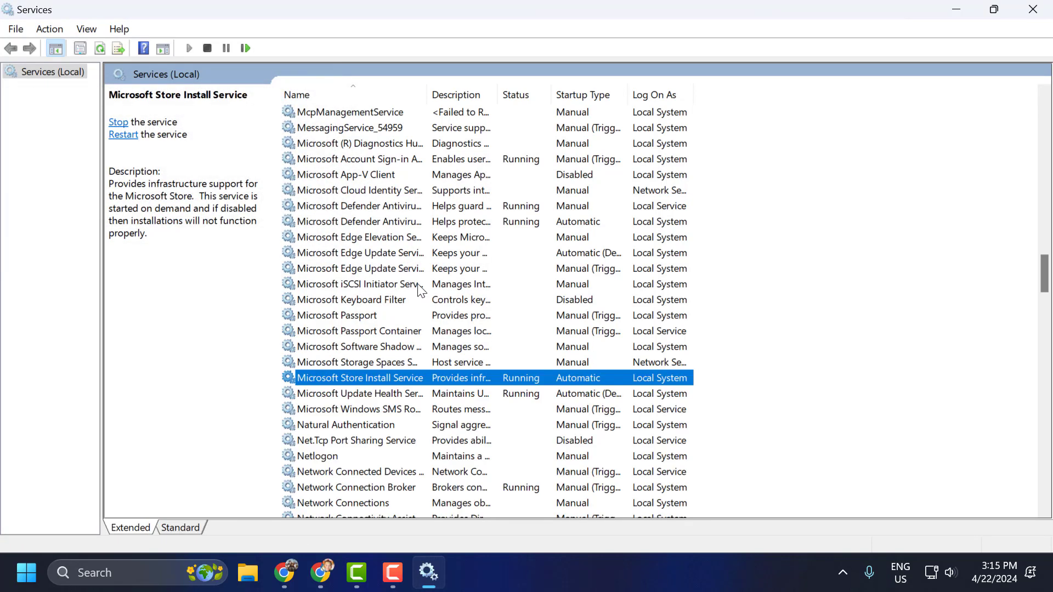
- Set Background Intelligent Transfer Service to Automatic startup, start it, and apply
key(b)
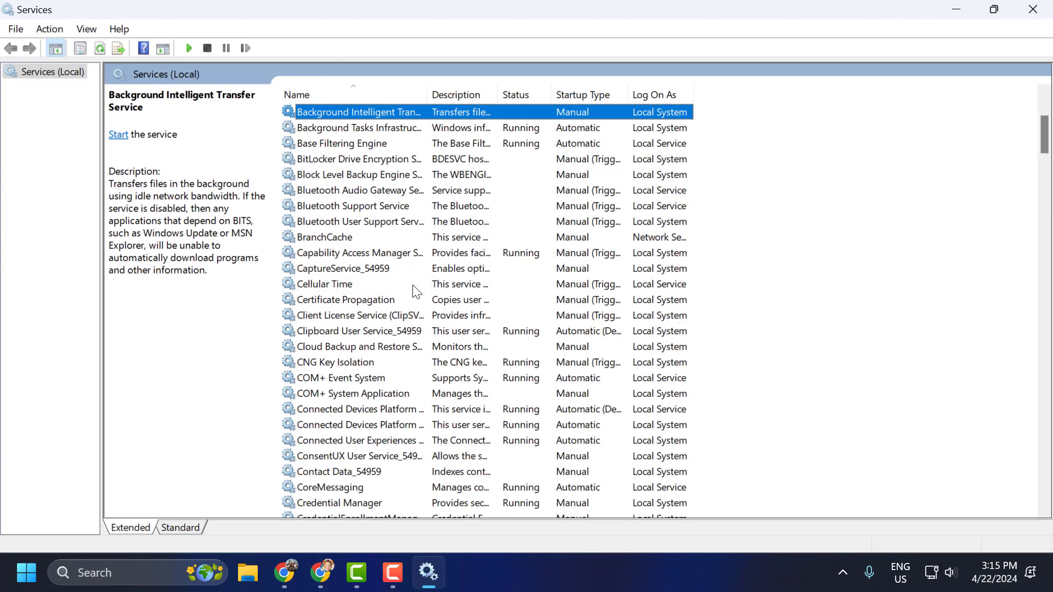
double_click(391, 112)
click(468, 268)
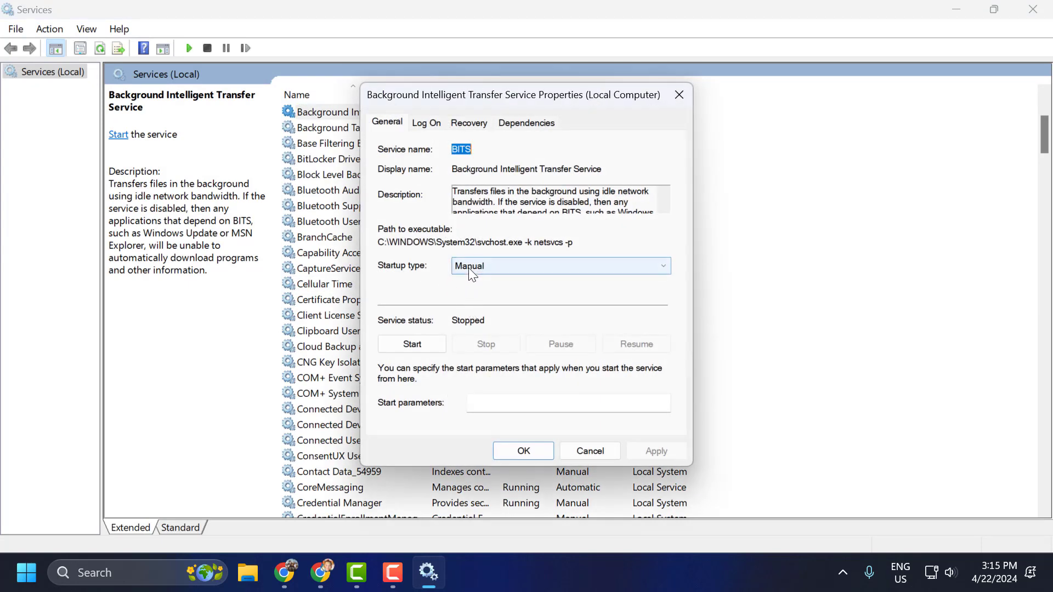
click(506, 289)
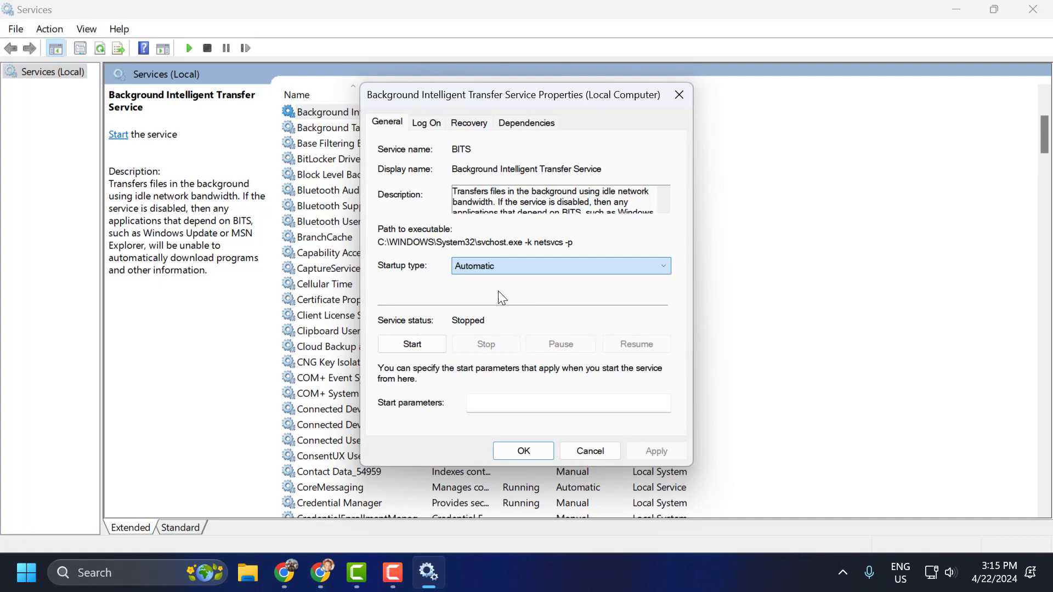
click(418, 346)
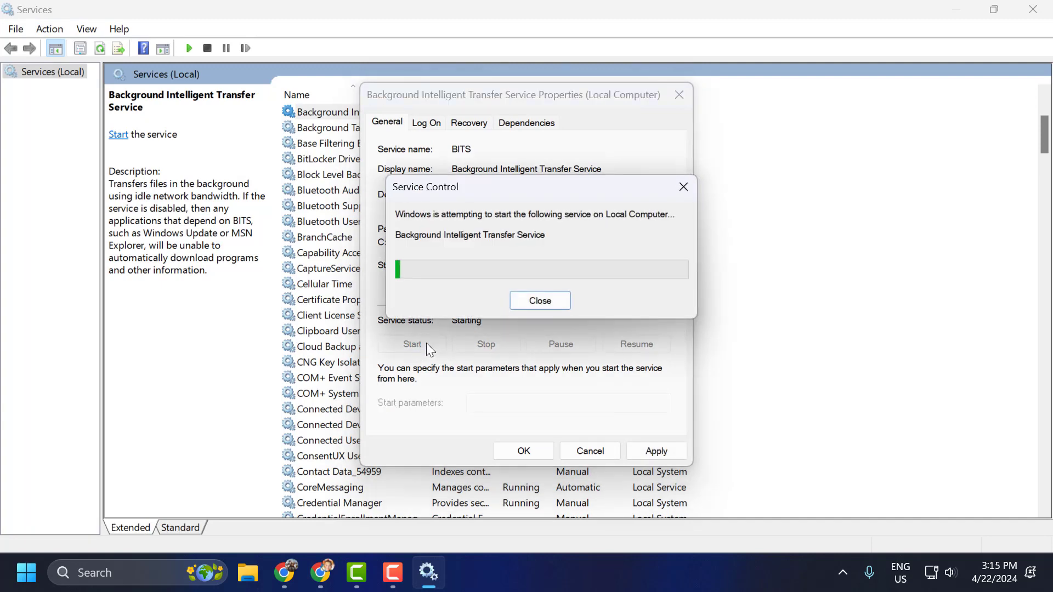
click(669, 453)
click(530, 454)
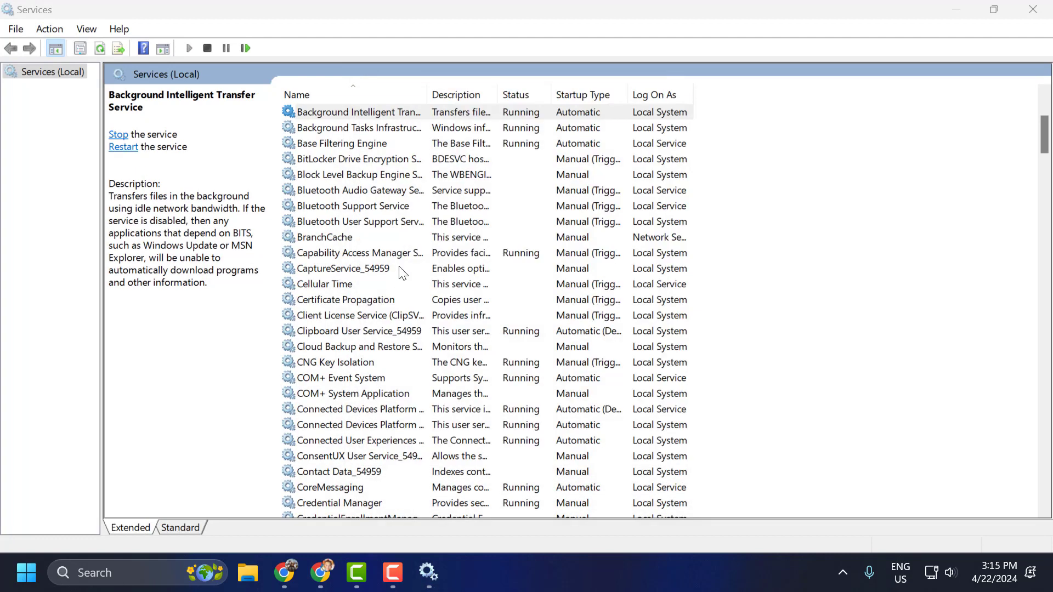
- Restart the BITS service and close the Services window
right_click(343, 116)
click(390, 201)
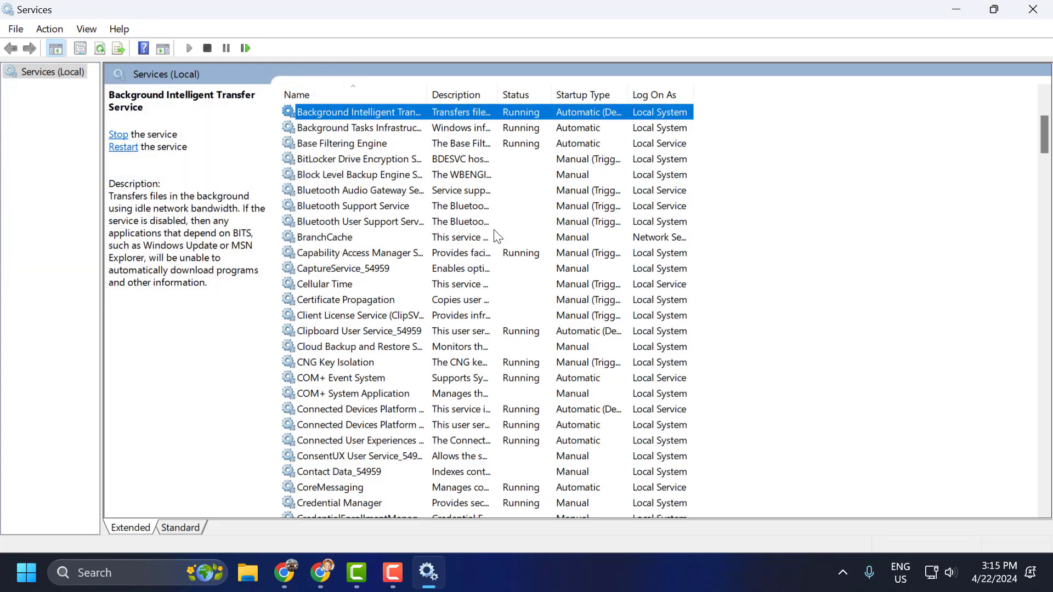
click(1033, 9)
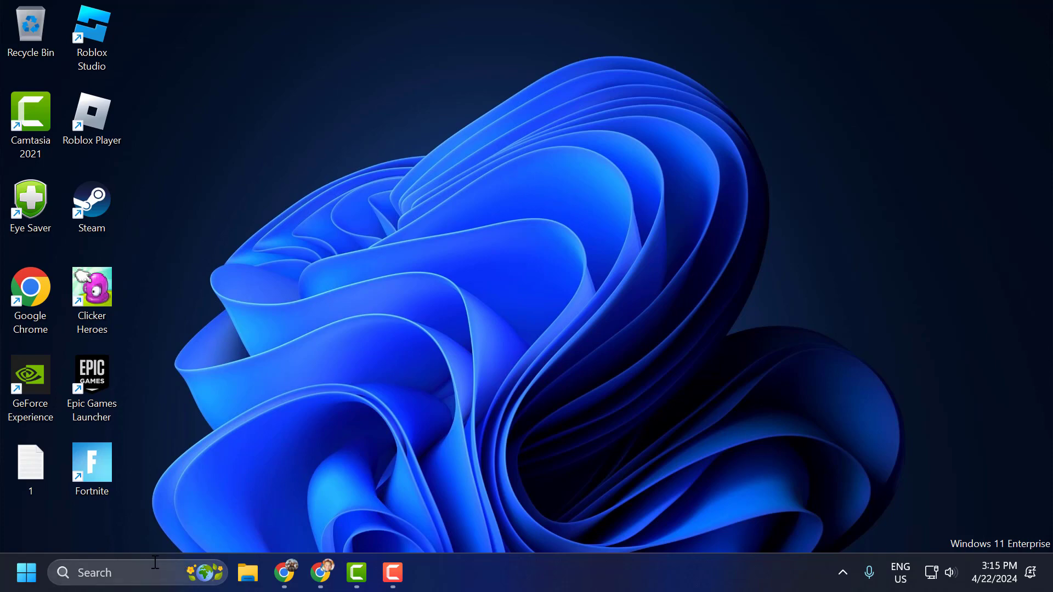
- Search 'store' and go to the Microsoft Store app settings page
click(140, 572)
text(st)
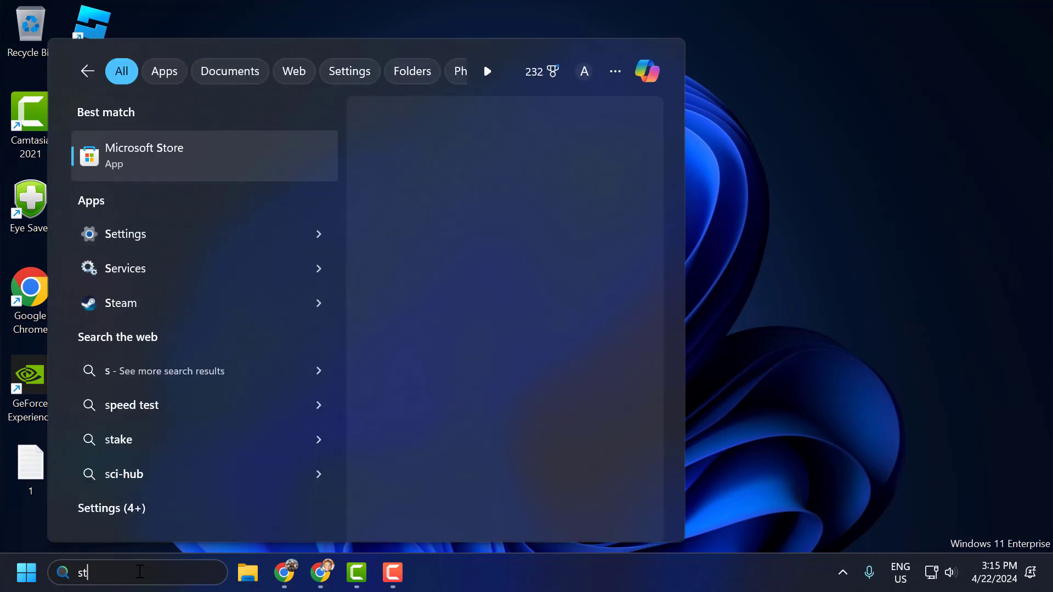
text(ore)
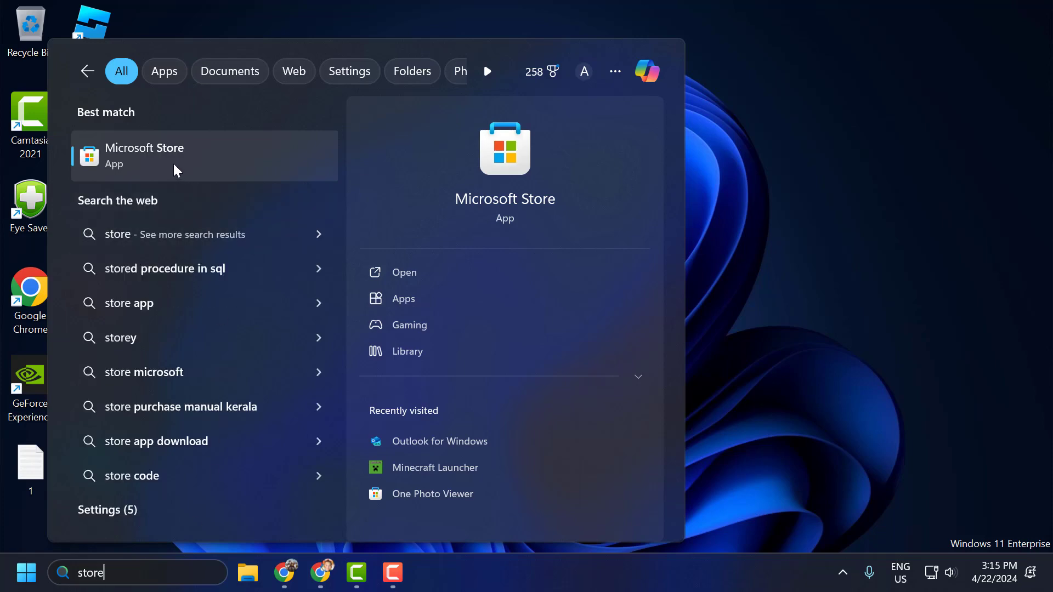
right_click(176, 171)
click(227, 248)
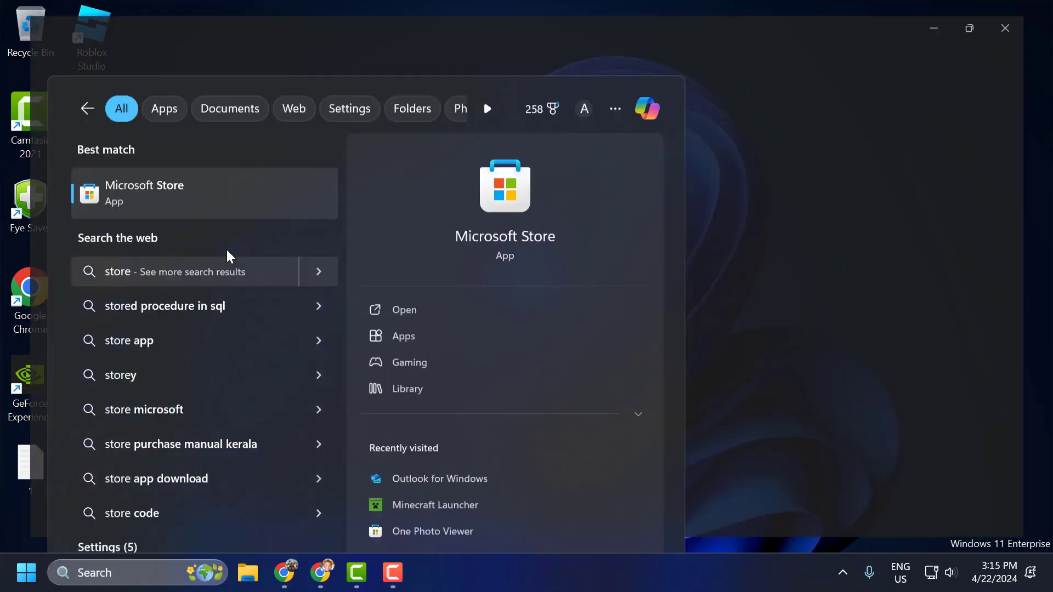
scroll(543, 307, down, 1)
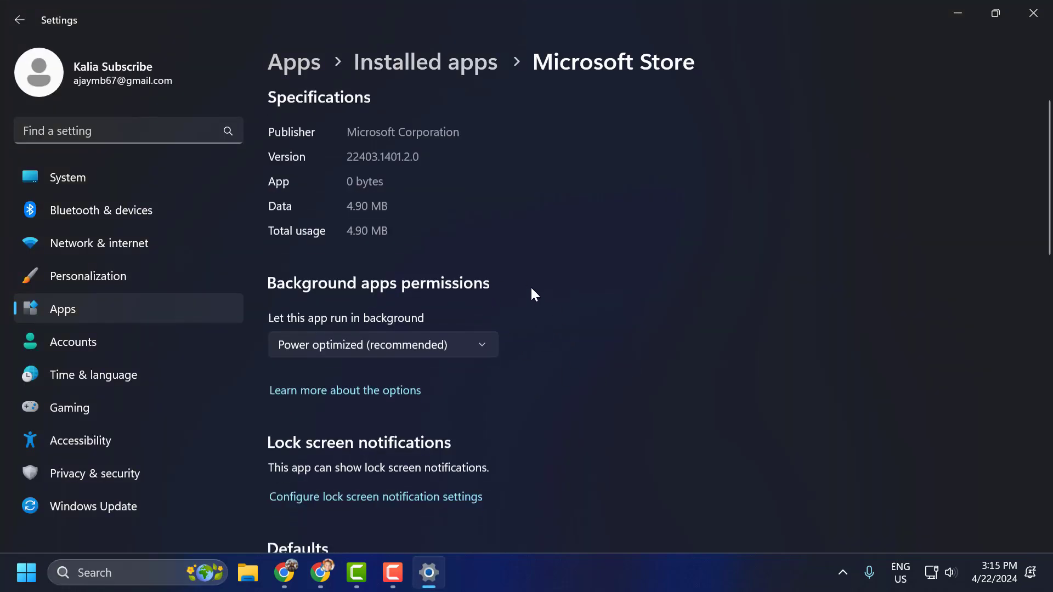
scroll(534, 294, down, 10)
- Repair the Microsoft Store app, then reset it and confirm the reset
click(322, 268)
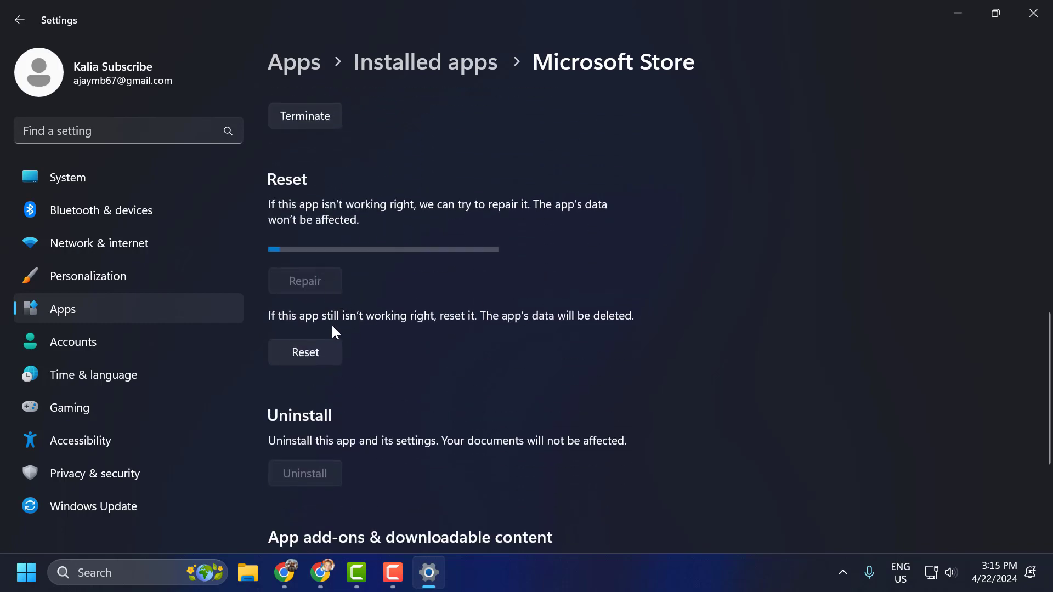
click(314, 351)
click(376, 306)
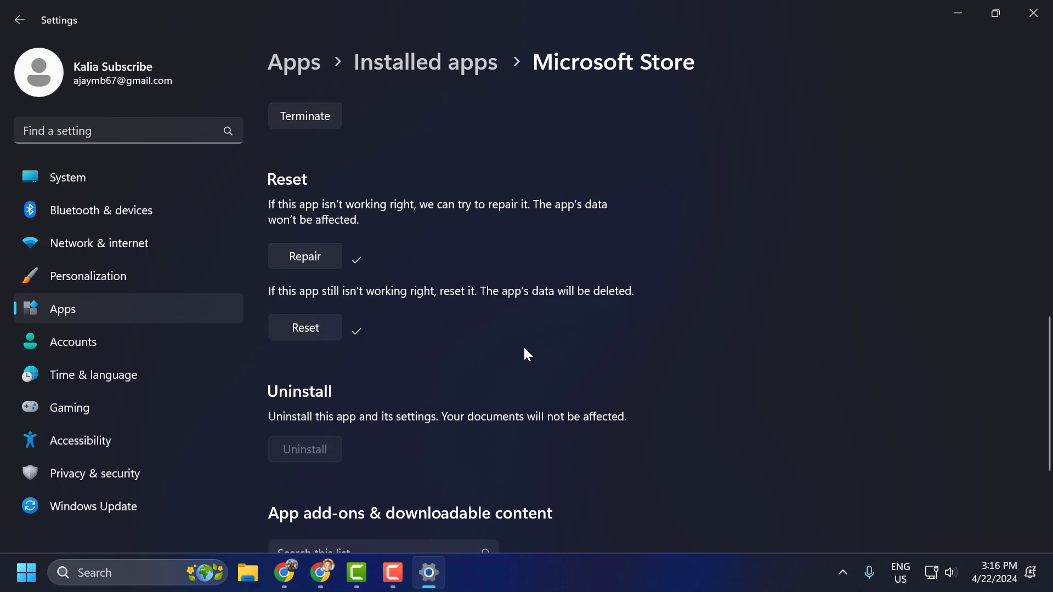
- Close the Settings window to return to the desktop
click(1034, 13)
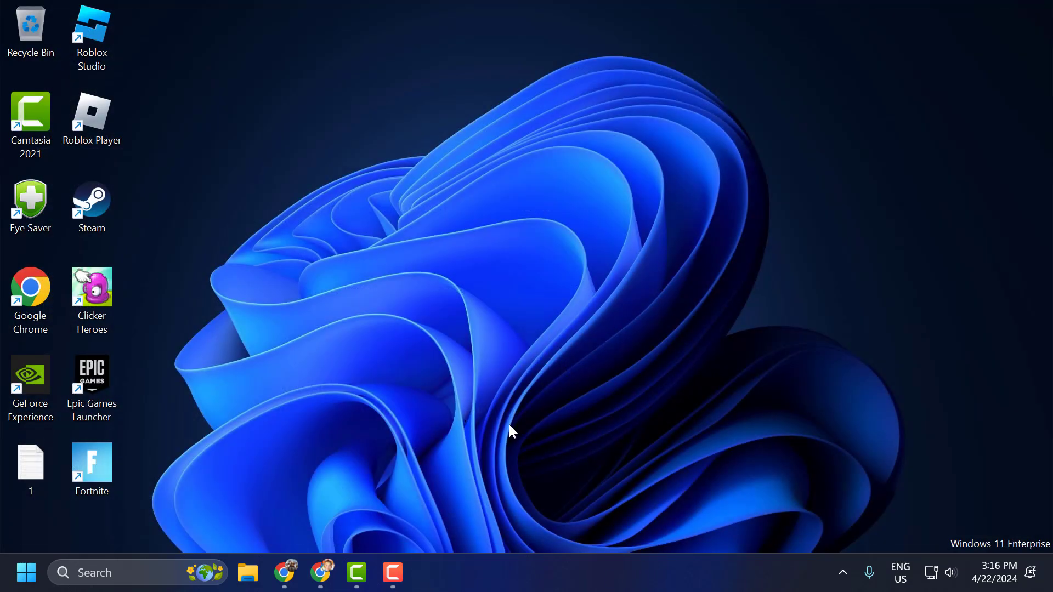